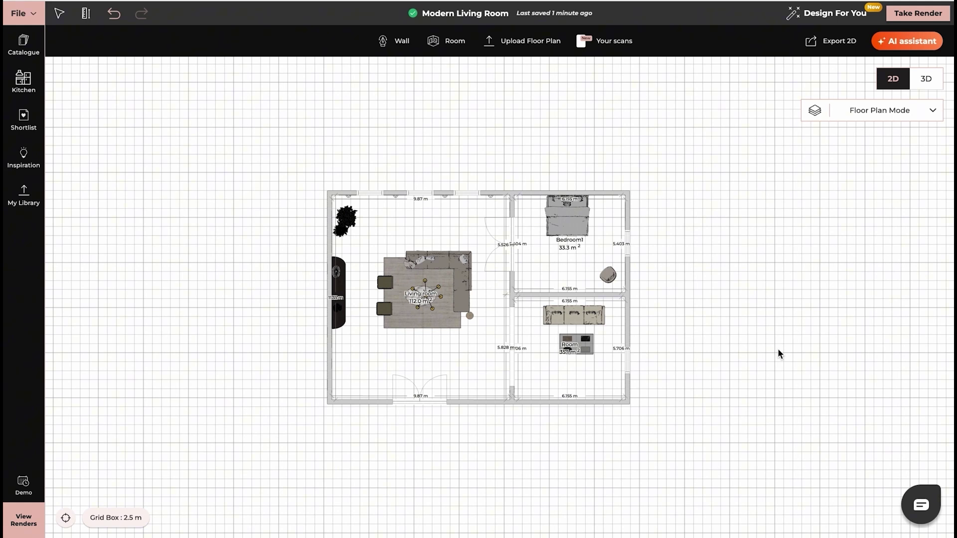
Use the AI assistant on the empty room's floor to generate a rug with the prompt "add rug".
{"action": "scroll", "coordinate": [779, 353], "scroll_direction": "up", "scroll_amount": 2}
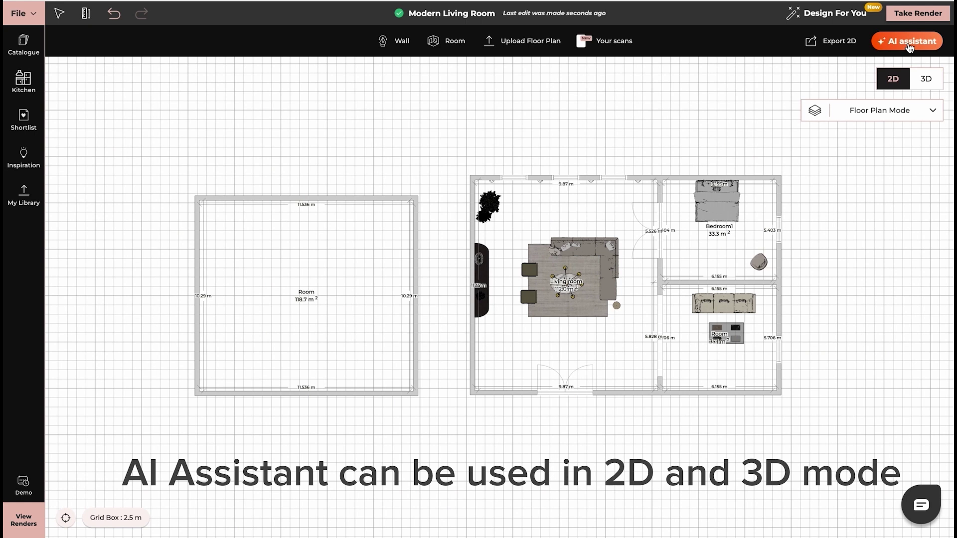
{"action": "left_click", "coordinate": [911, 46]}
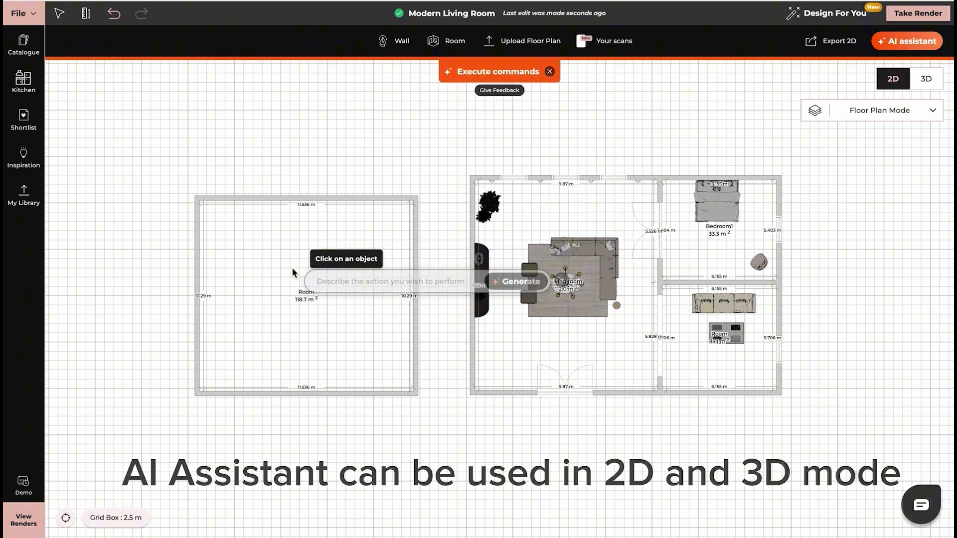
{"action": "left_click", "coordinate": [256, 252]}
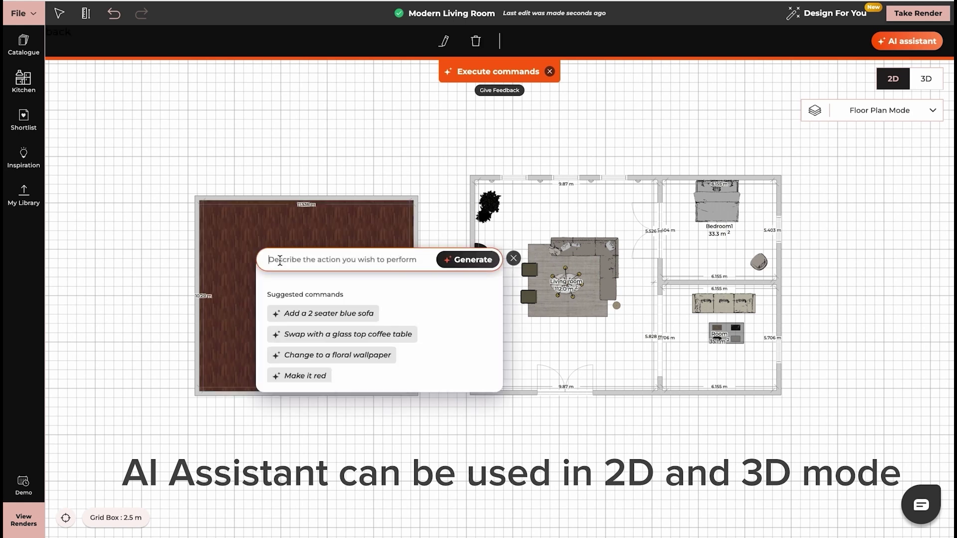
{"action": "type", "text": "add "}
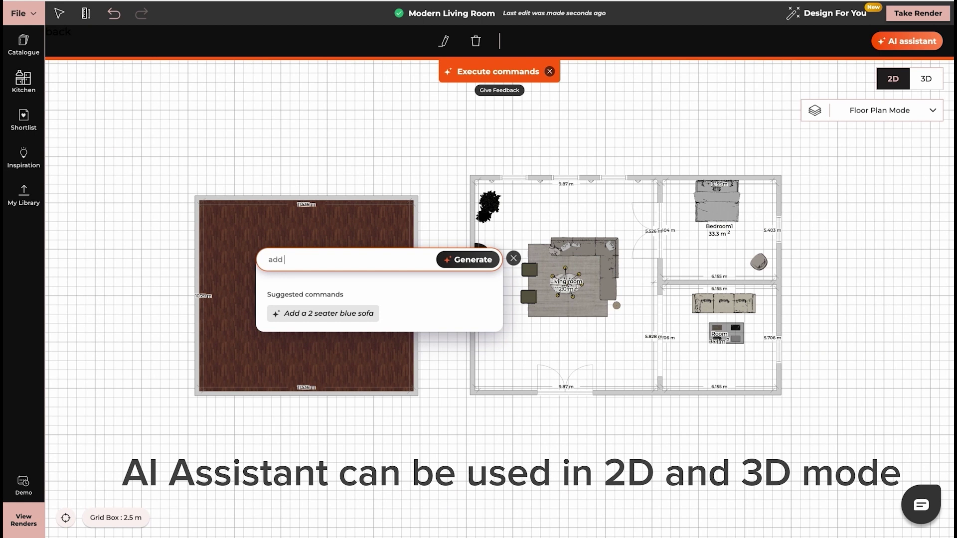
{"action": "type", "text": "rug"}
{"action": "left_click", "coordinate": [471, 260]}
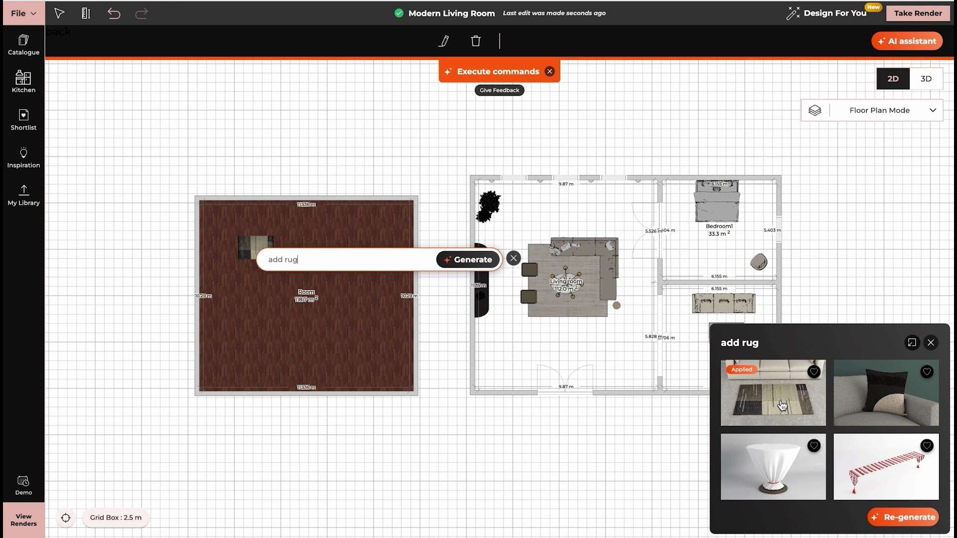
Regenerate the rug suggestions and apply the diamond-patterned beige and brown rug to the room.
{"action": "mouse_move", "coordinate": [890, 448]}
{"action": "left_click", "coordinate": [891, 519]}
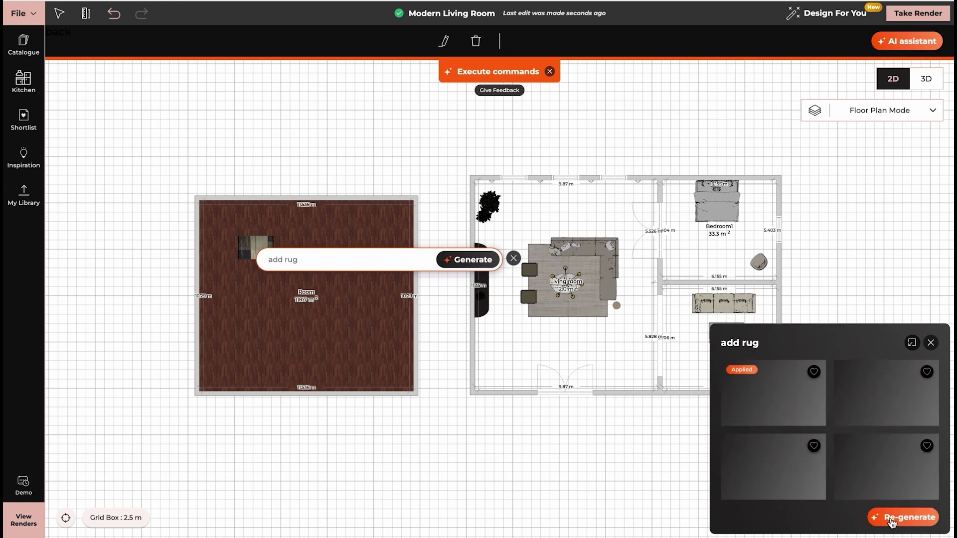
{"action": "left_click", "coordinate": [776, 467]}
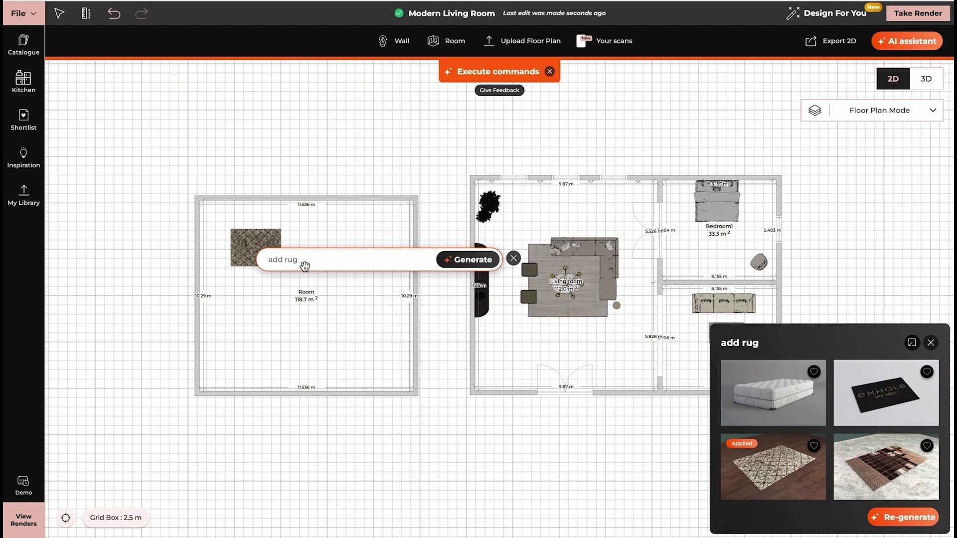
Generate a sofa with the AI prompt "add sofa" and apply the beige U-shaped option with a chaise at each end.
{"action": "left_click", "coordinate": [305, 262]}
{"action": "key", "text": "BackSpace"}
{"action": "key", "text": "BackSpace"}
{"action": "key", "text": "BackSpace"}
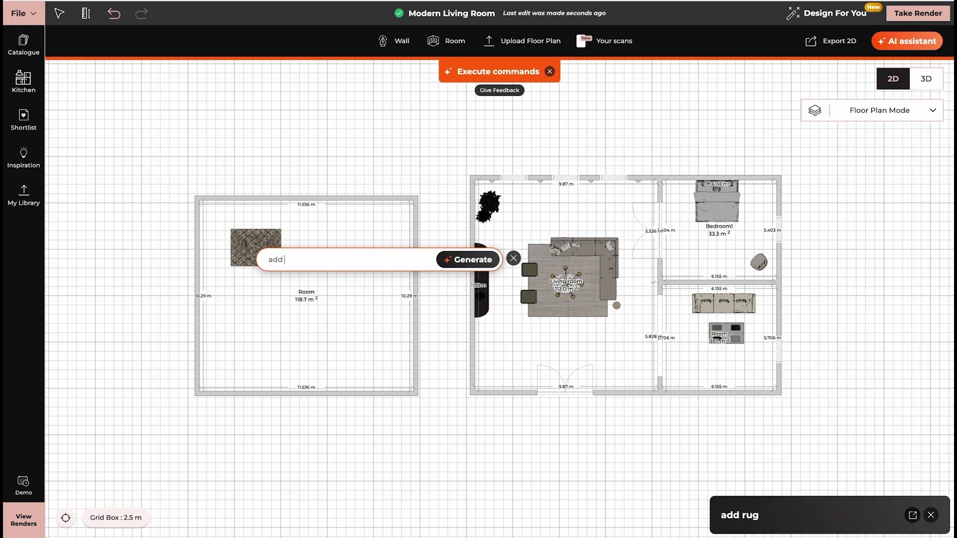
{"action": "type", "text": "sofa"}
{"action": "key", "text": "Return"}
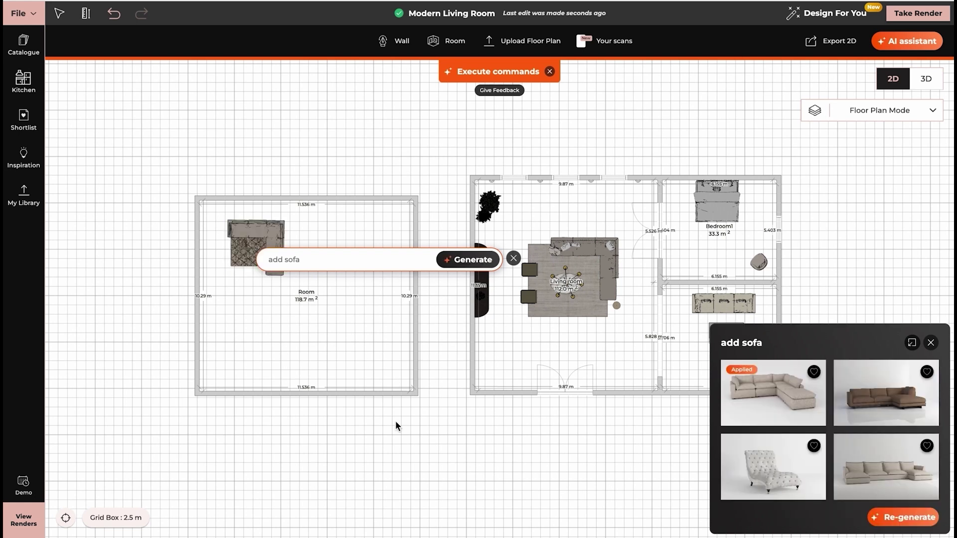
{"action": "left_click", "coordinate": [893, 470]}
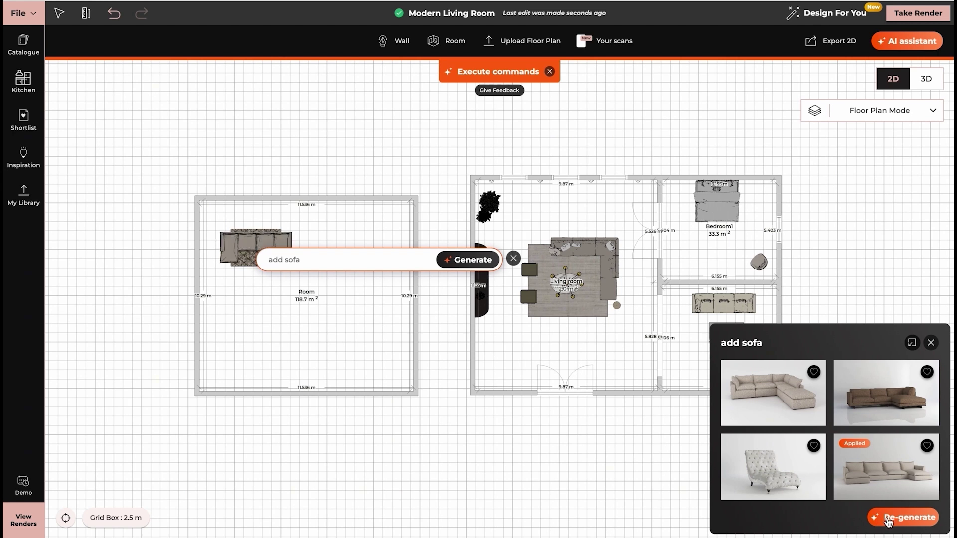
Move the sofa to the rug's back edge and generate a table on the rug with the AI prompt "add a coffe table".
{"action": "left_click", "coordinate": [253, 229]}
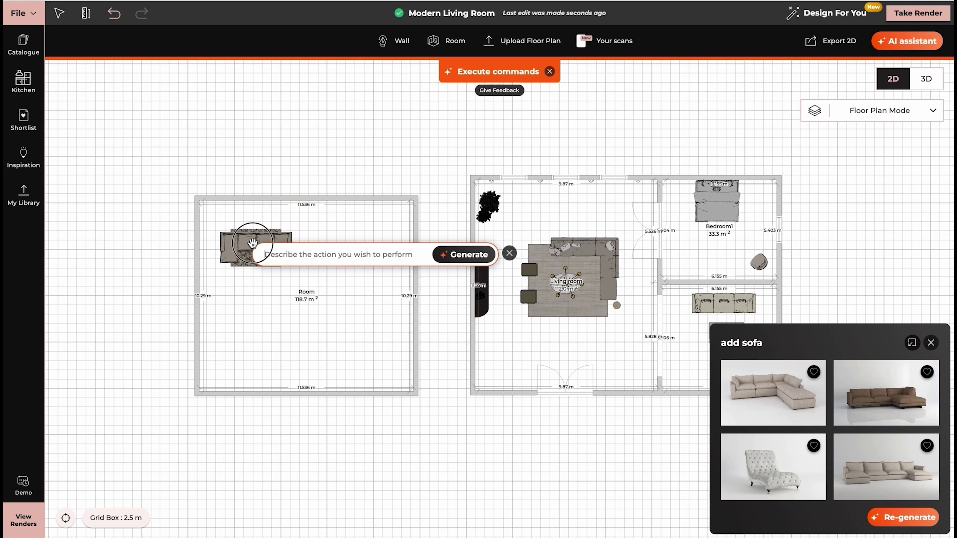
{"action": "left_click_drag", "start_coordinate": [253, 230], "coordinate": [256, 230]}
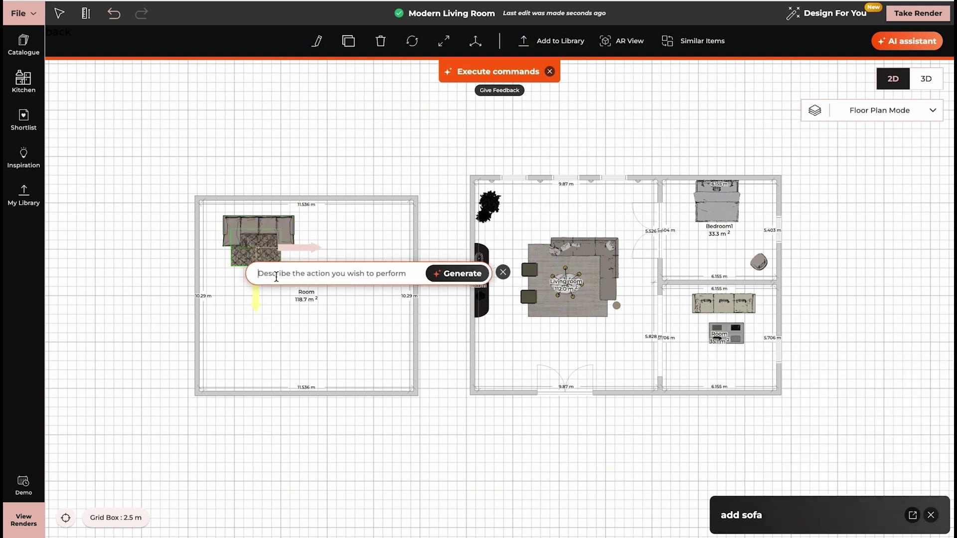
{"action": "type", "text": "add a coffe table"}
{"action": "key", "text": "Return"}
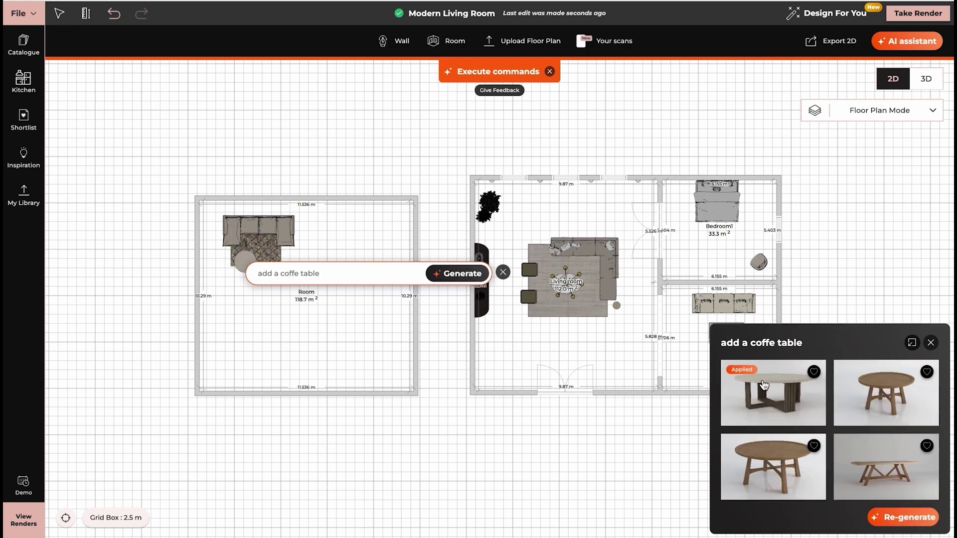
Enlarge the rug and arrange the sofa and round coffee table centrally on it.
{"action": "left_click", "coordinate": [252, 262]}
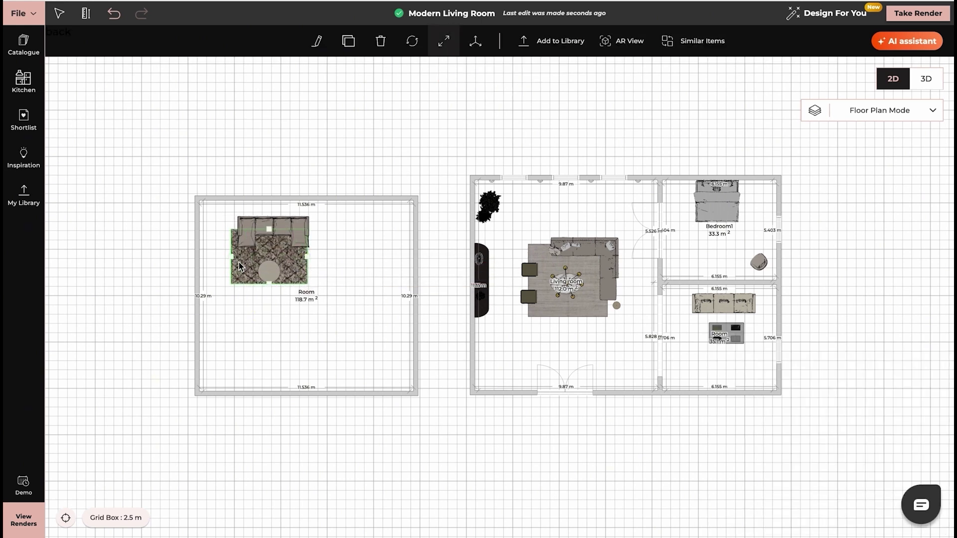
{"action": "left_click", "coordinate": [265, 269]}
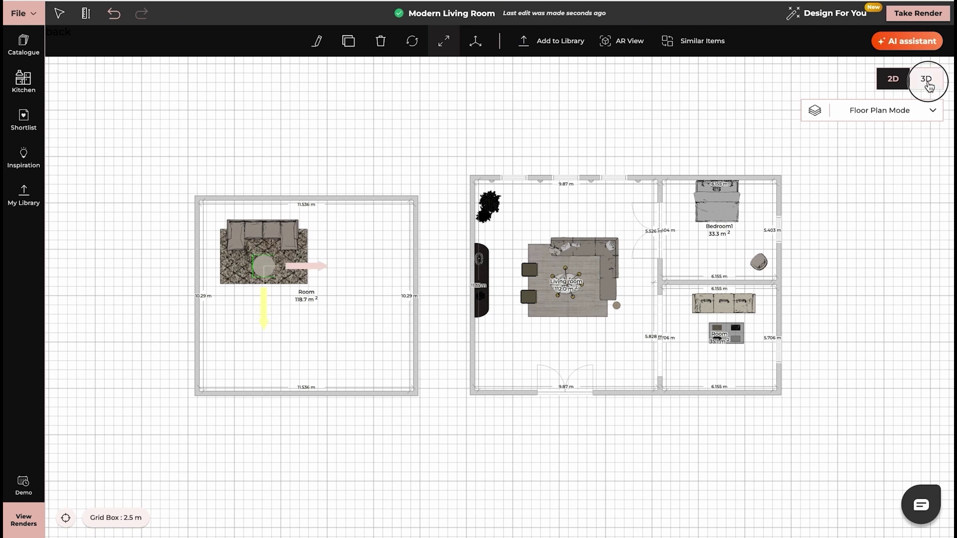
In the 3D view, recolour one of the sofa's middle seat cushions with the AI prompt "change to green".
{"action": "left_click", "coordinate": [927, 80]}
{"action": "scroll", "coordinate": [321, 277], "scroll_direction": "up", "scroll_amount": 10}
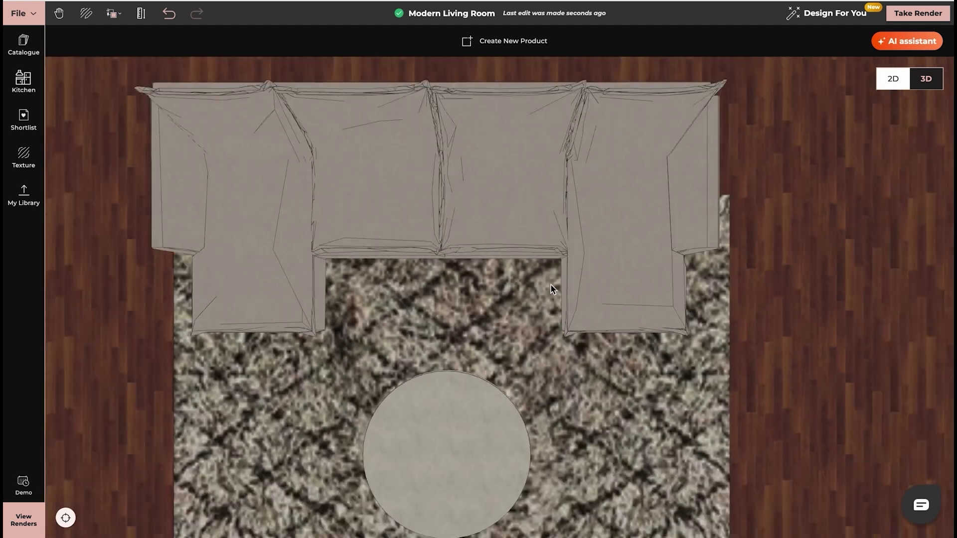
{"action": "scroll", "coordinate": [553, 289], "scroll_direction": "down", "scroll_amount": 2}
{"action": "left_click", "coordinate": [500, 223]}
{"action": "left_click", "coordinate": [899, 47]}
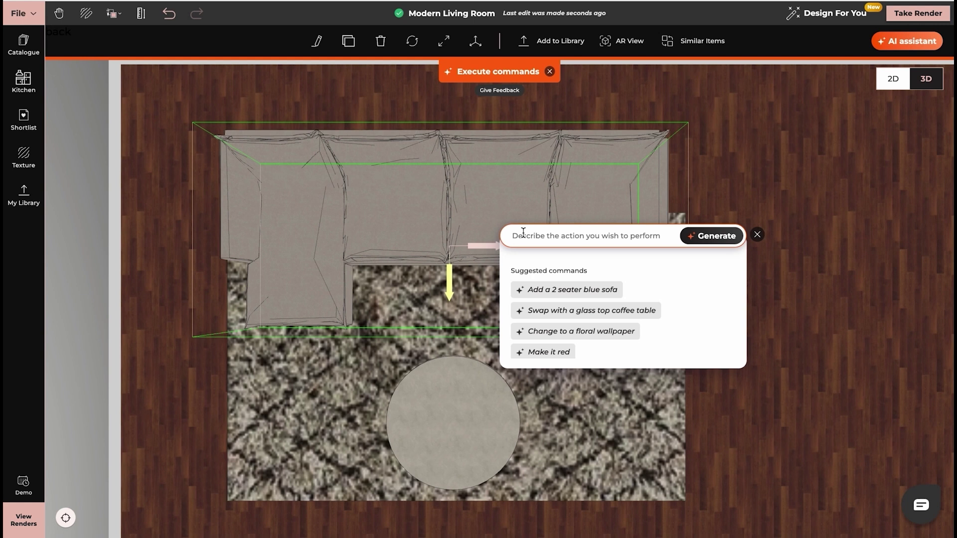
{"action": "type", "text": "change to green"}
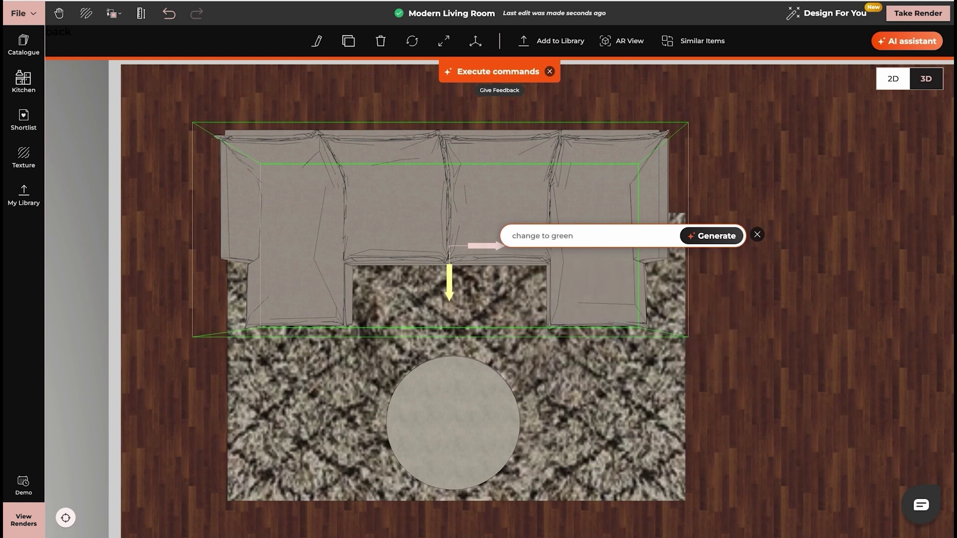
{"action": "key", "text": "Return"}
Apply the plain dark green material suggestion to the sofa's seat cushion and deselect the sofa.
{"action": "left_click", "coordinate": [720, 521]}
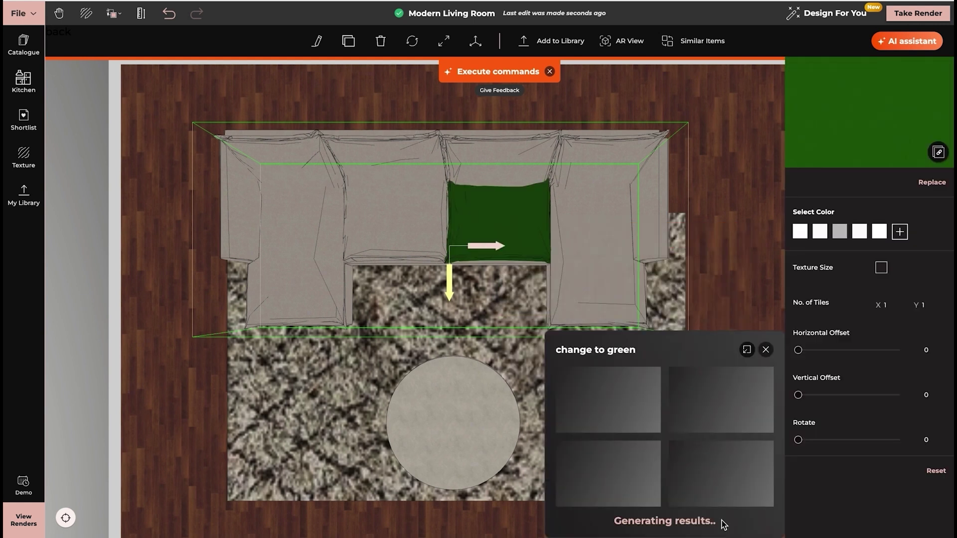
{"action": "left_click", "coordinate": [718, 521]}
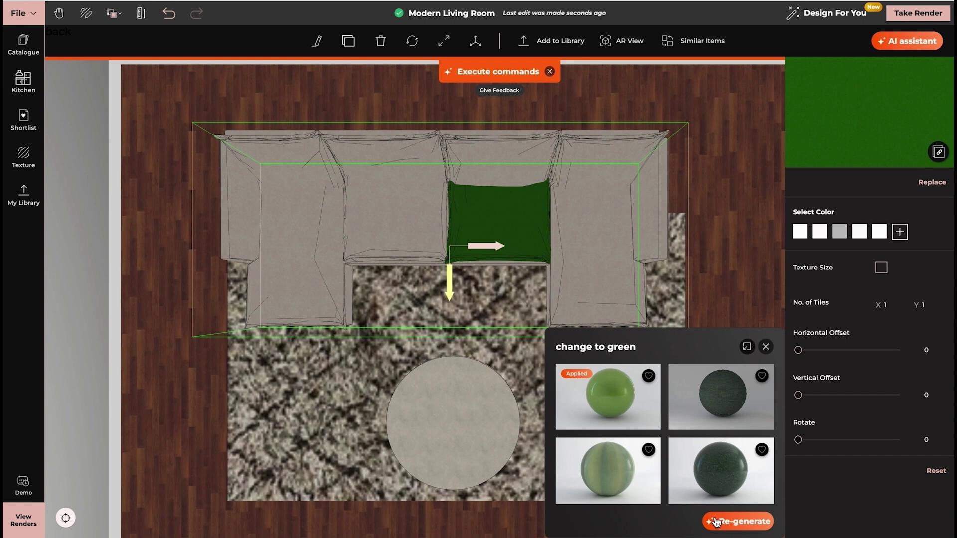
{"action": "left_click", "coordinate": [719, 401]}
{"action": "left_click", "coordinate": [295, 352]}
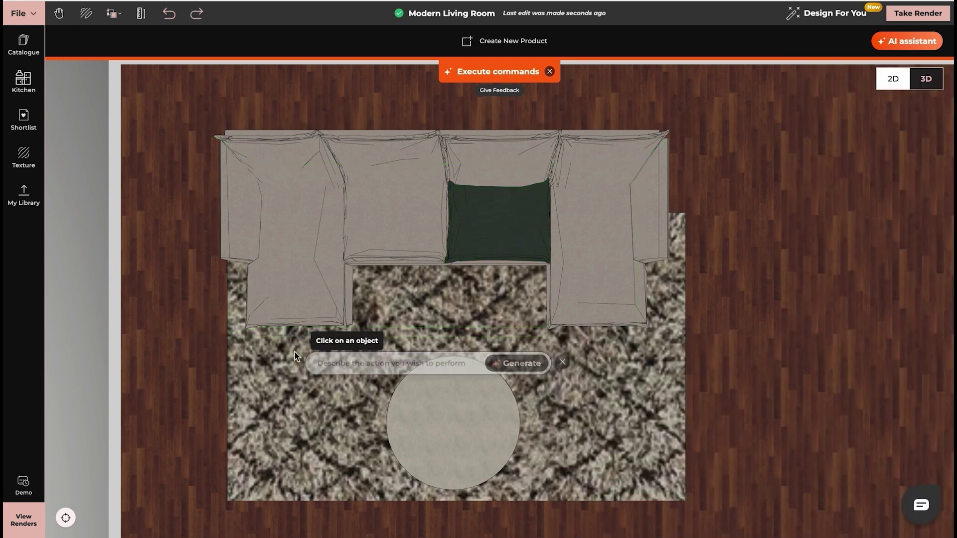
Replace the room's dark wood flooring using the AI prompt "change floor" on the floor.
{"action": "left_click", "coordinate": [199, 432]}
{"action": "left_click", "coordinate": [209, 389]}
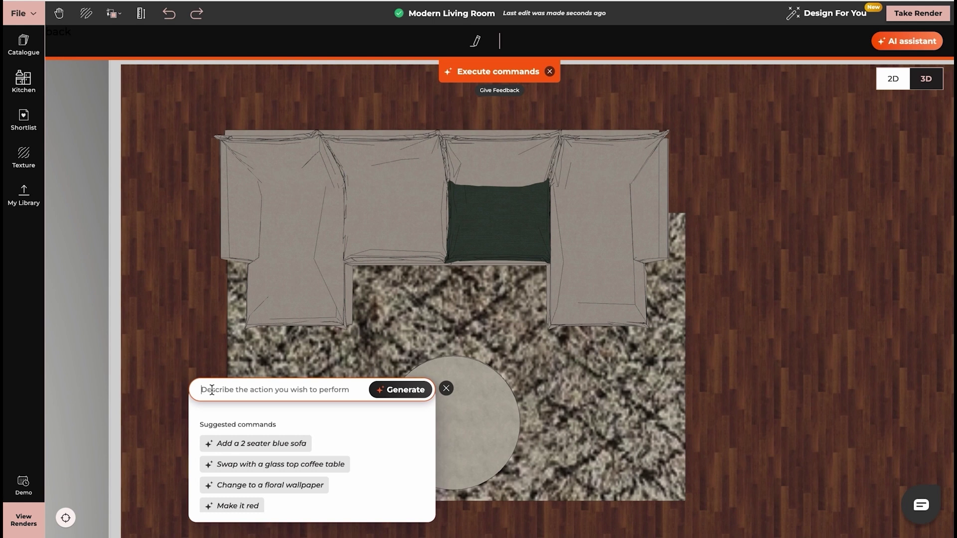
{"action": "type", "text": "change "}
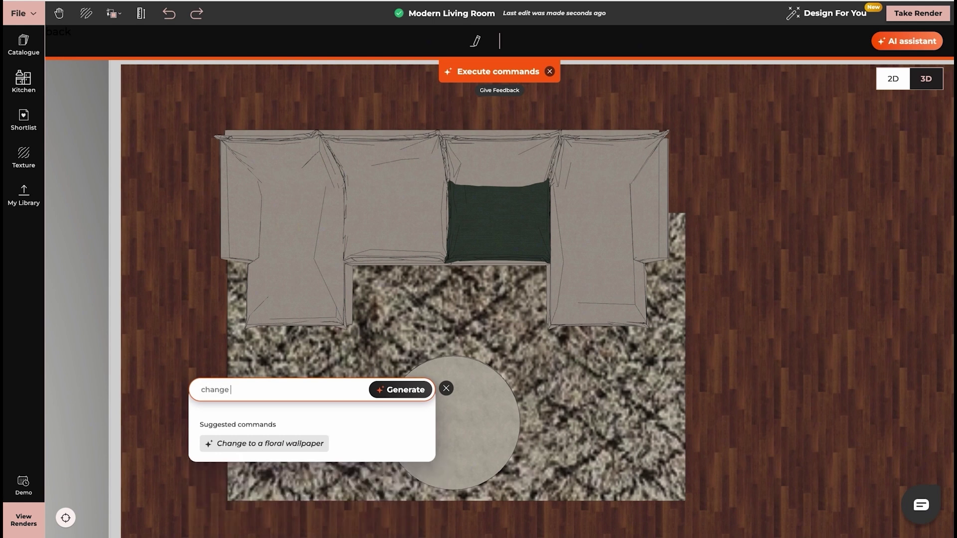
{"action": "type", "text": "floor"}
{"action": "key", "text": "Return"}
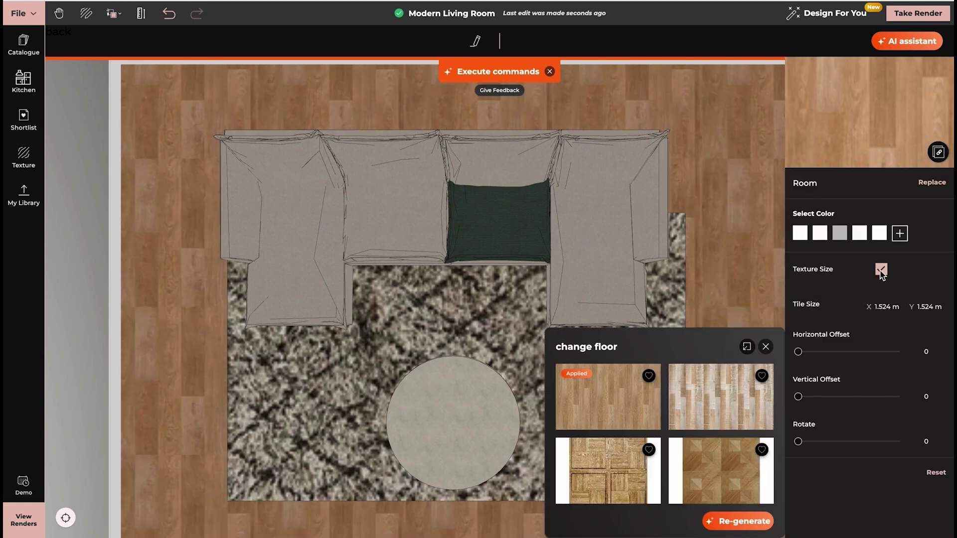
Turn off the floor's Texture Size option and set its number of tiles in Y to 5.
{"action": "left_click", "coordinate": [881, 270]}
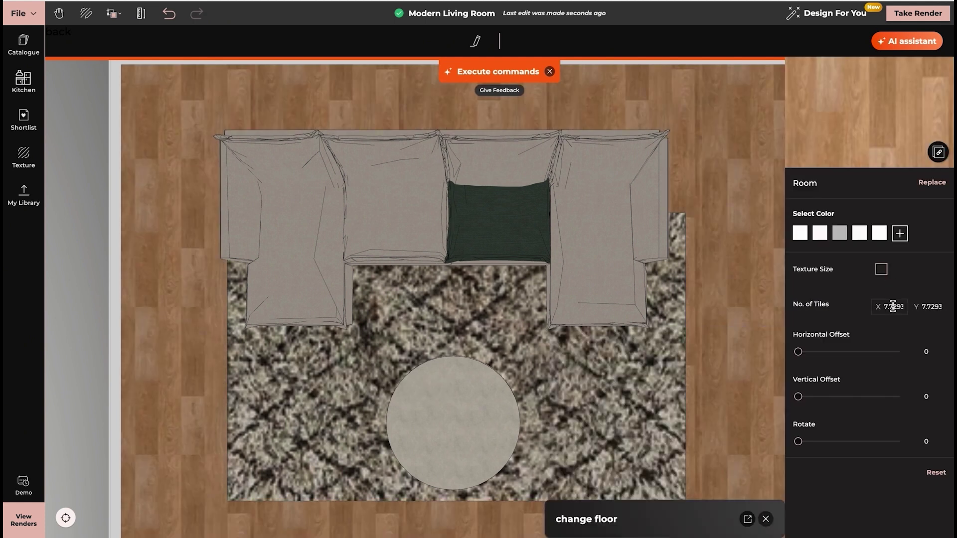
{"action": "left_click", "coordinate": [886, 306]}
{"action": "key", "text": "Tab"}
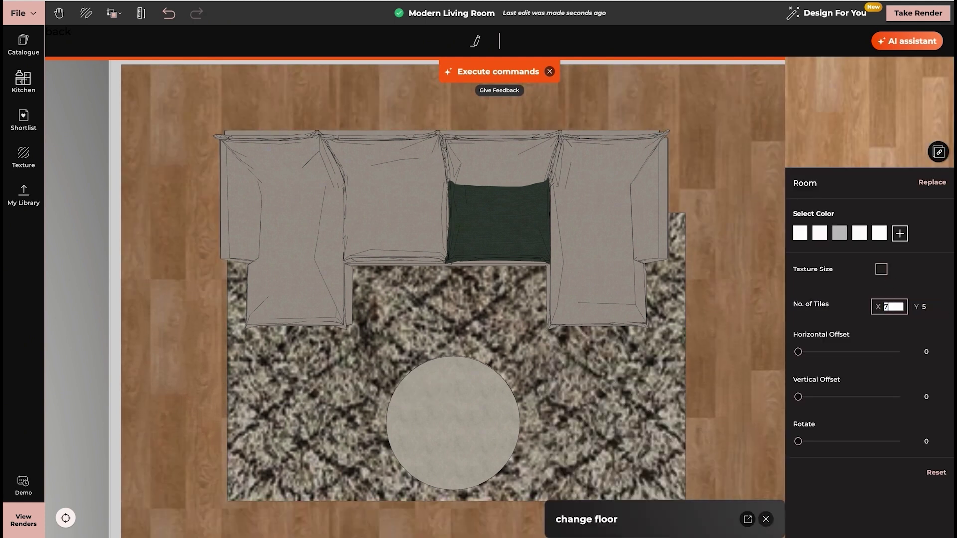
Generate a lamp beside the rug with the AI prompt "add floor lamp", apply the slim tapered-shade option, and exit the AI assistant.
{"action": "left_click", "coordinate": [703, 356]}
{"action": "type", "text": "ad"}
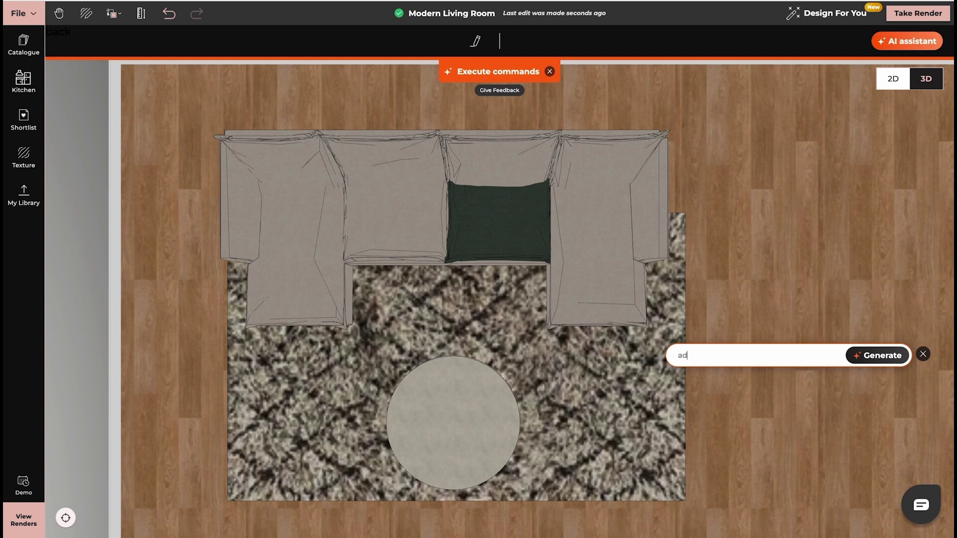
{"action": "type", "text": "d floor lamp"}
{"action": "key", "text": "Return"}
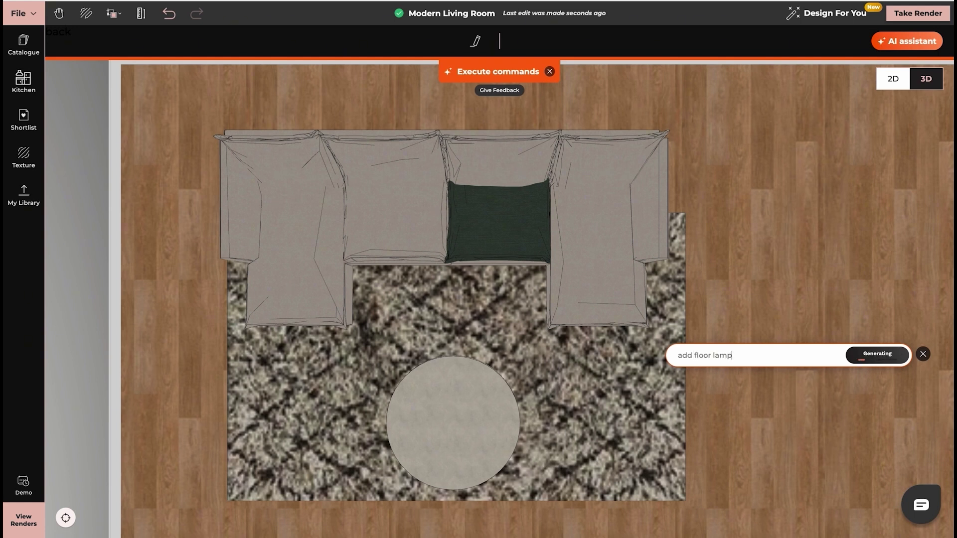
{"action": "left_click", "coordinate": [885, 470]}
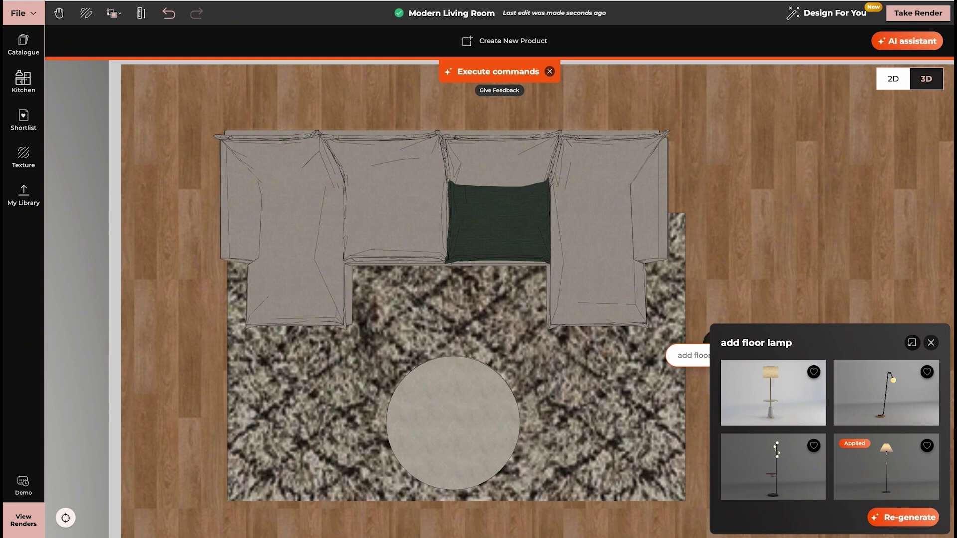
{"action": "left_click", "coordinate": [930, 343]}
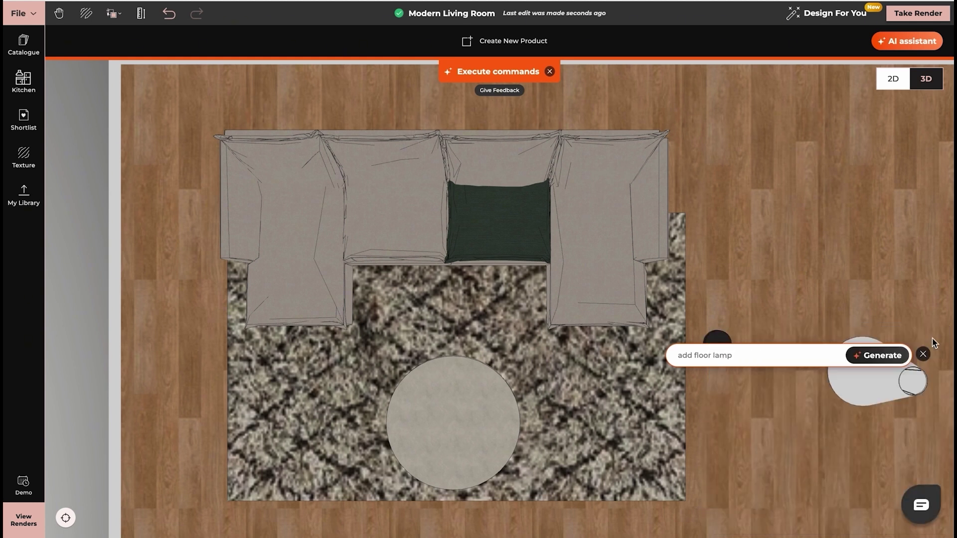
{"action": "left_click", "coordinate": [549, 72]}
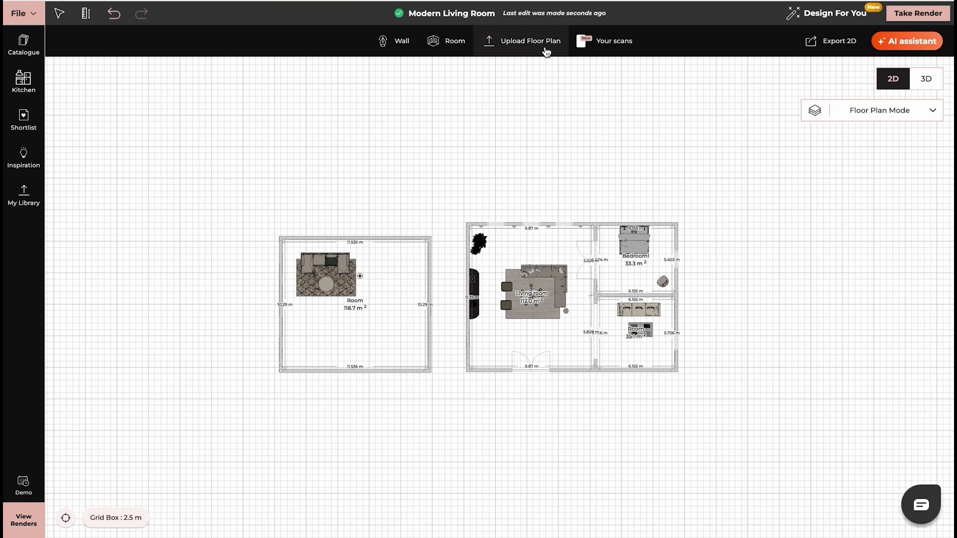
Open the floor plan upload options and choose "Get it traced" by Foyr designers.
{"action": "left_click", "coordinate": [522, 44]}
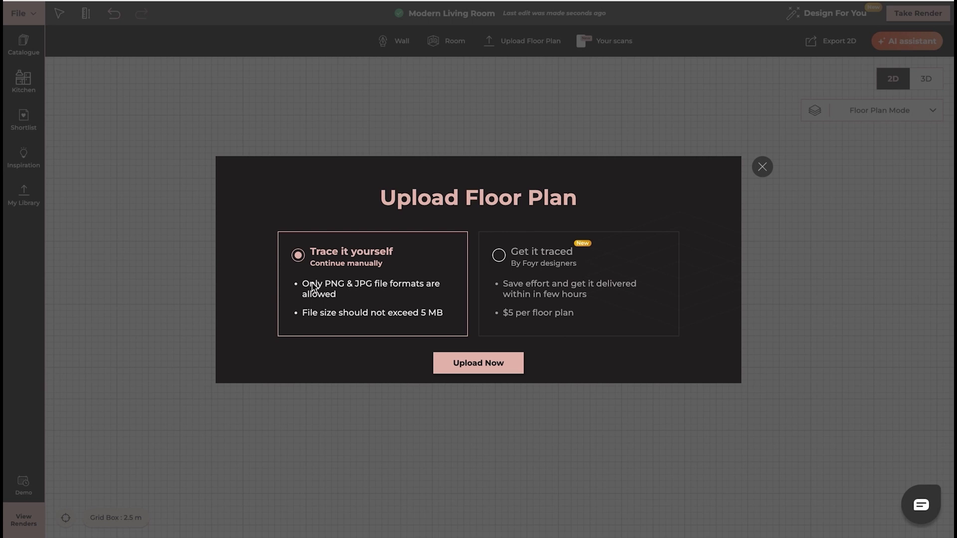
{"action": "left_click", "coordinate": [499, 256]}
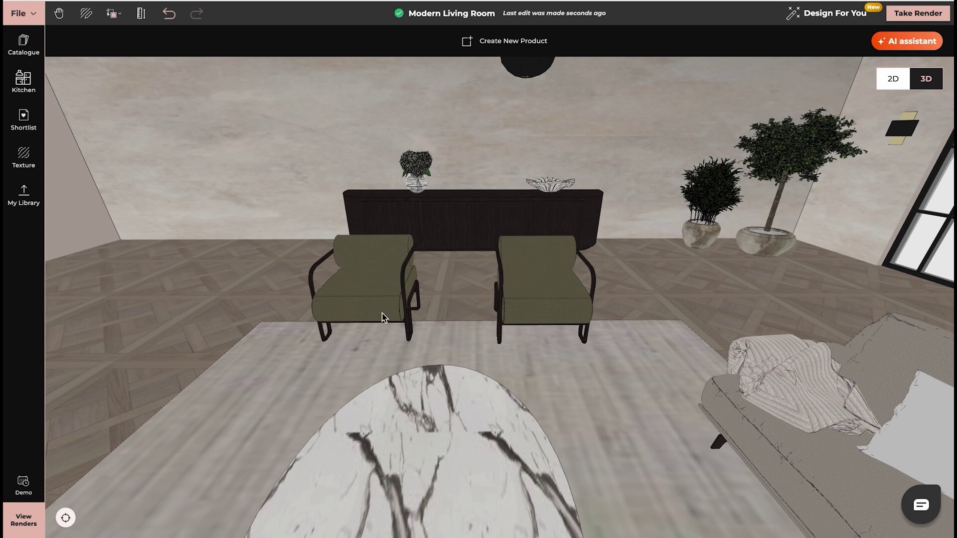
Clone the green armchair nearer the plain side wall and place the copy beside it, just off the rug.
{"action": "left_click", "coordinate": [378, 278]}
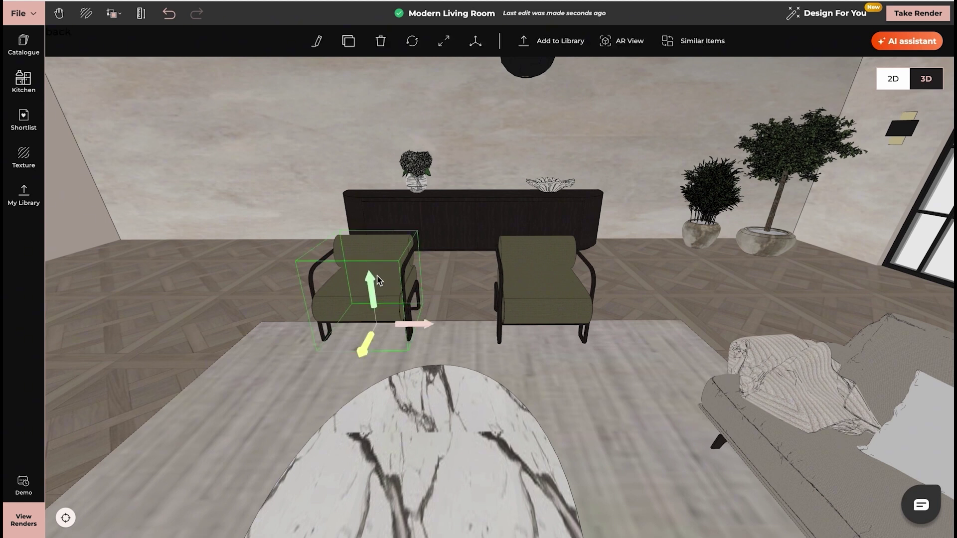
{"action": "left_click", "coordinate": [348, 41]}
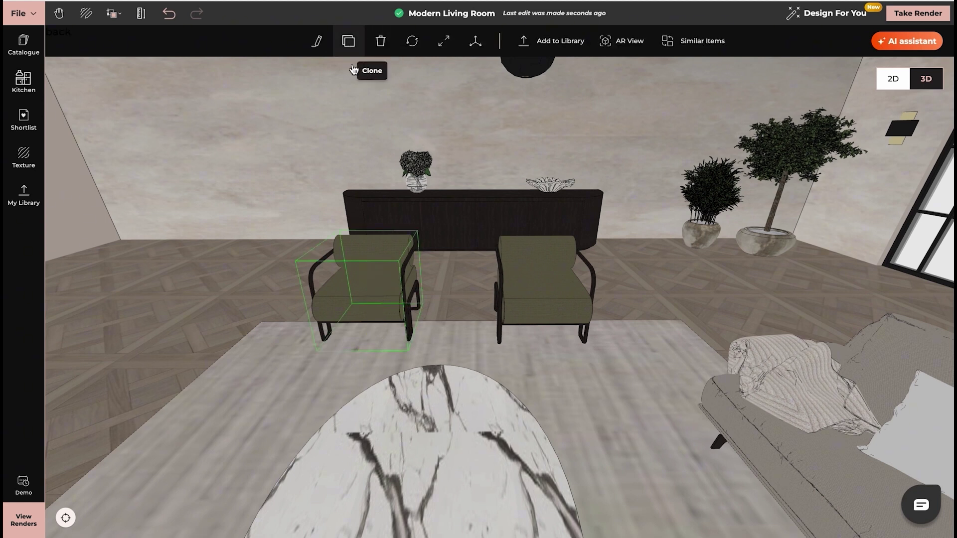
{"action": "left_click", "coordinate": [209, 305]}
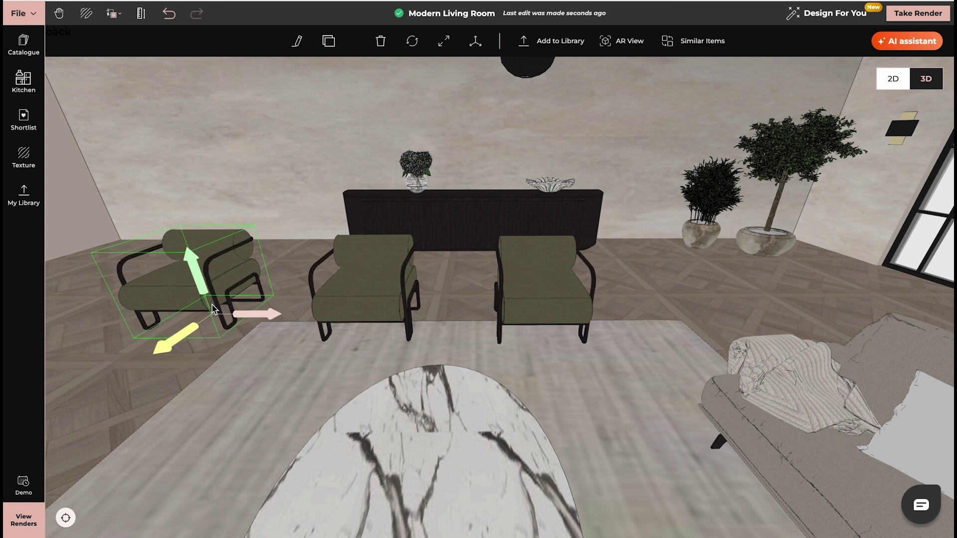
{"action": "left_click", "coordinate": [166, 158]}
Search the textures for "linen" and apply the beige Aaa2018avlon108304 texture to the original armchair's seat.
{"action": "left_click", "coordinate": [23, 156]}
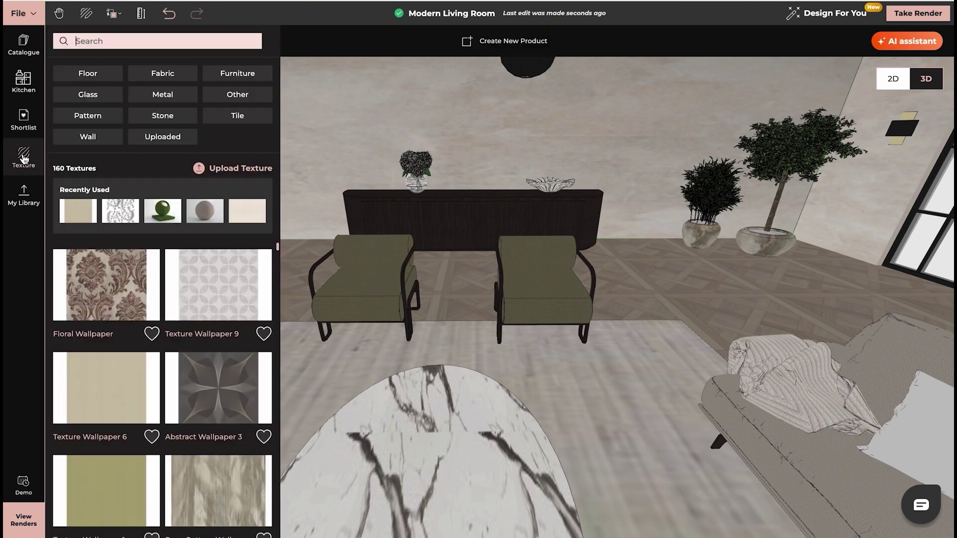
{"action": "left_click", "coordinate": [123, 42]}
{"action": "type", "text": "linen"}
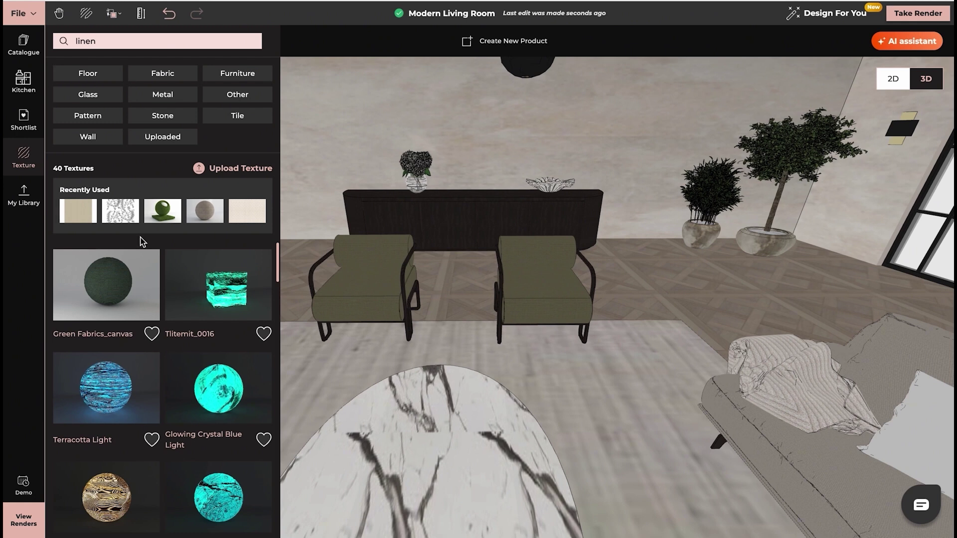
{"action": "scroll", "coordinate": [139, 265], "scroll_direction": "down", "scroll_amount": 1}
{"action": "scroll", "coordinate": [139, 265], "scroll_direction": "down", "scroll_amount": 9}
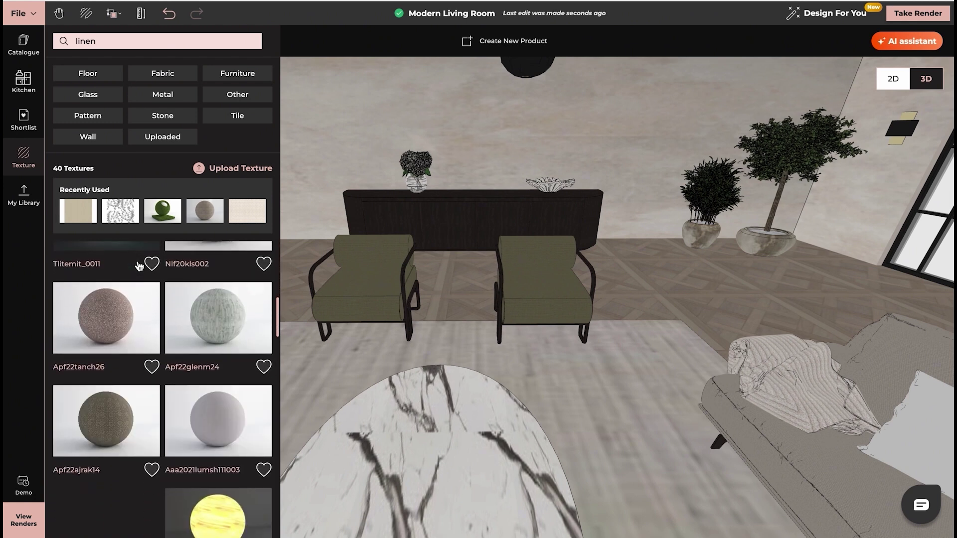
{"action": "left_click_drag", "start_coordinate": [110, 431], "coordinate": [352, 277]}
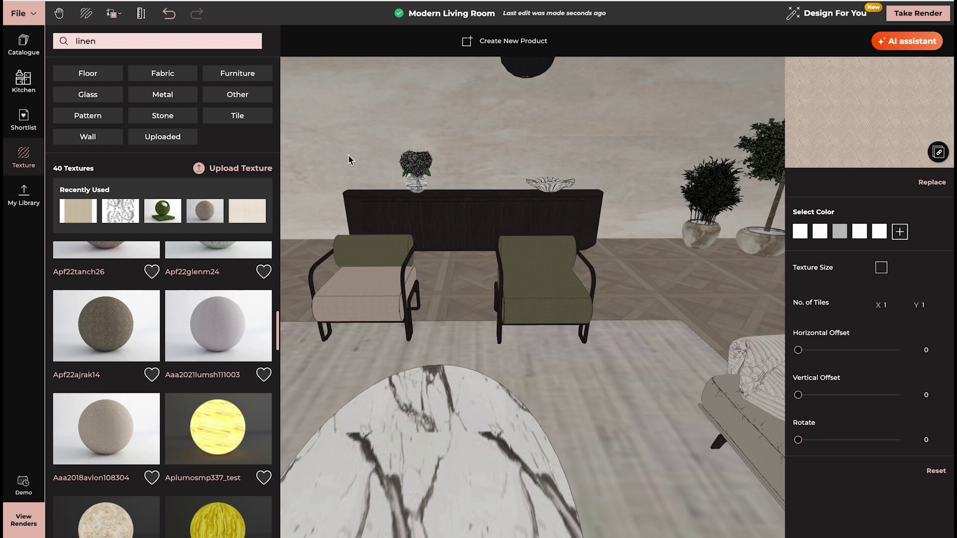
{"action": "left_click_drag", "start_coordinate": [351, 160], "coordinate": [548, 149]}
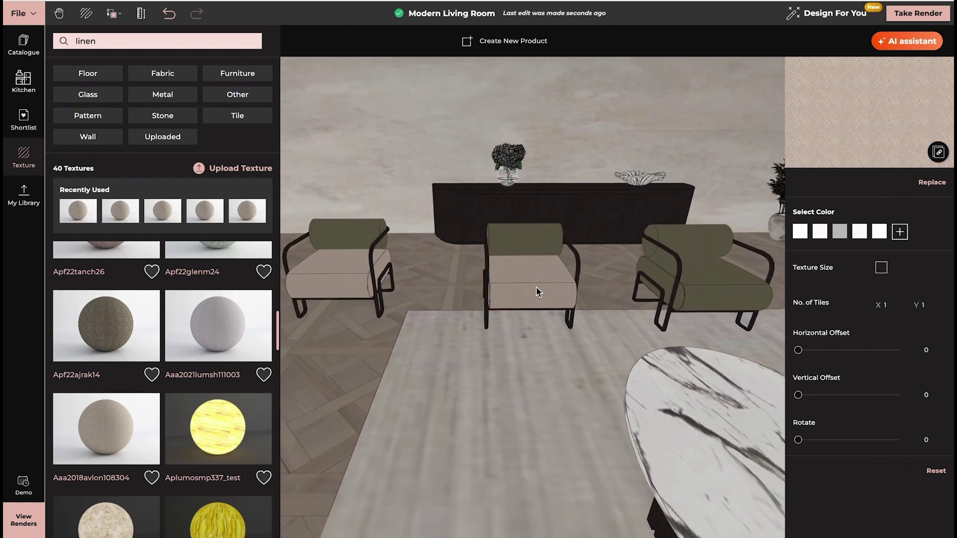
Unlink the cloned armchair and cover its seat with a Beige Leather texture found by searching "beige" in the Fabric category.
{"action": "left_click", "coordinate": [355, 272]}
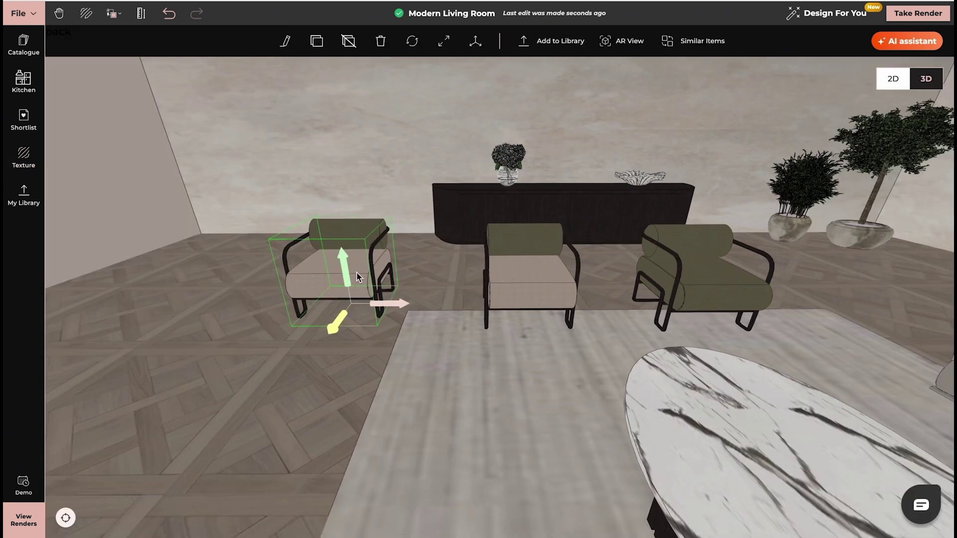
{"action": "left_click", "coordinate": [351, 43]}
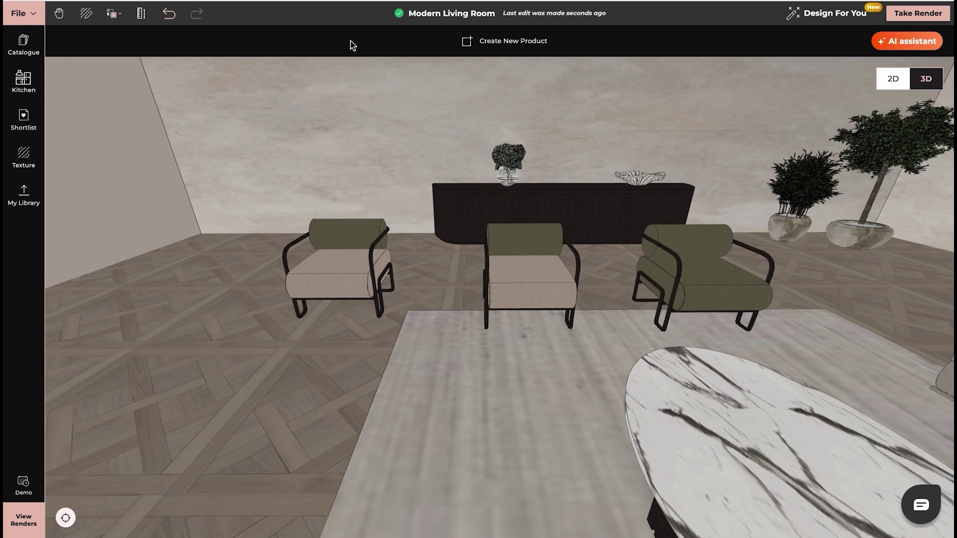
{"action": "left_click", "coordinate": [24, 159]}
{"action": "left_click", "coordinate": [162, 73]}
{"action": "type", "text": "beige"}
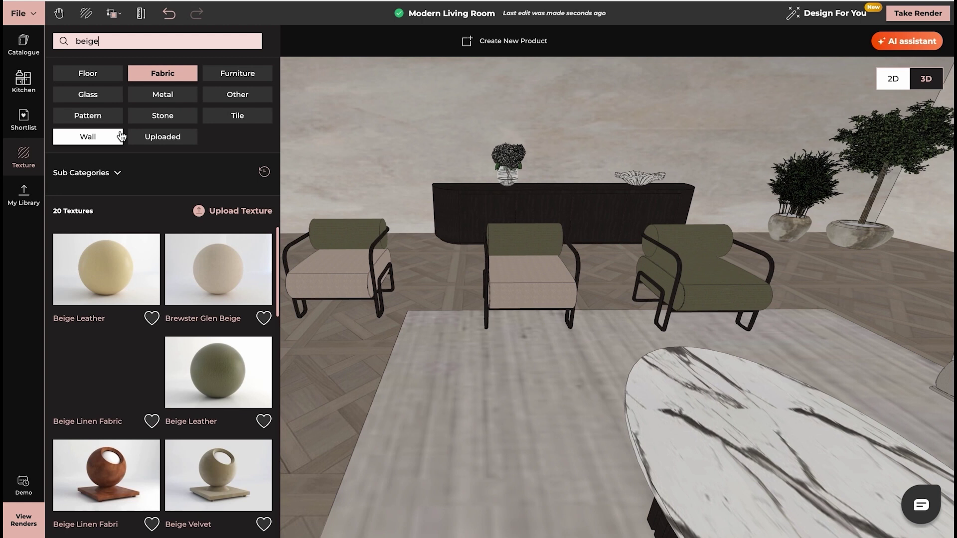
{"action": "left_click_drag", "start_coordinate": [210, 373], "coordinate": [326, 272]}
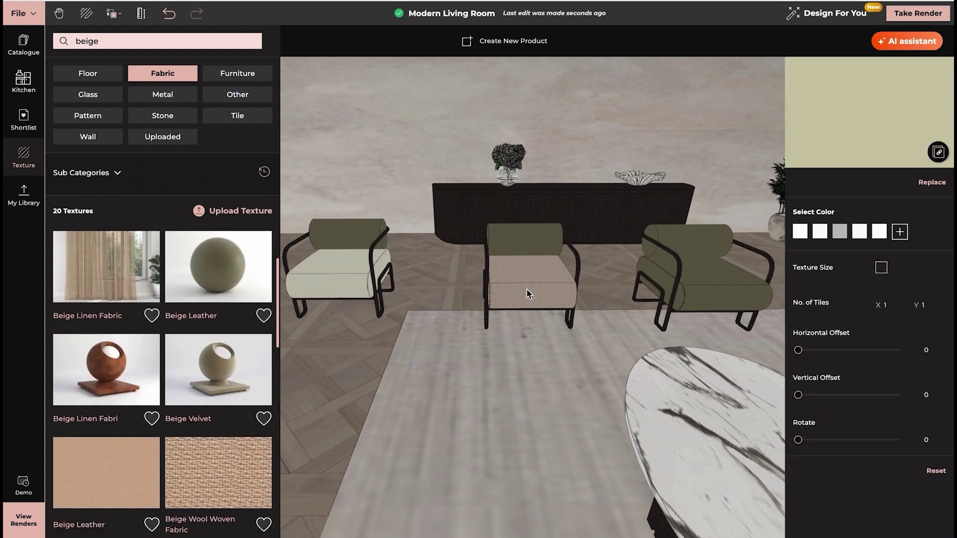
Delete the cloned armchair and restore the original armchair's green seat.
{"action": "key", "text": "Delete"}
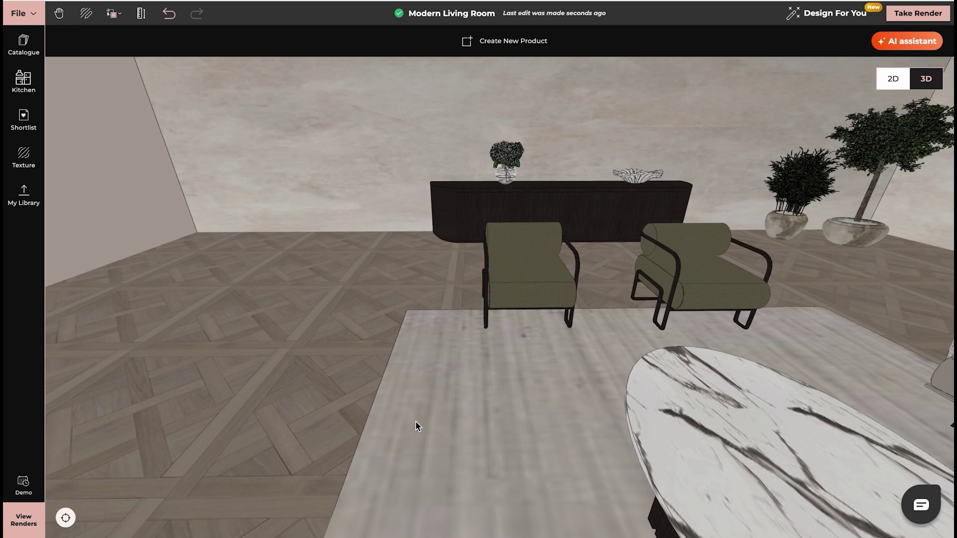
Open the render setup and load the saved view "sofa set 2".
{"action": "left_click", "coordinate": [919, 14]}
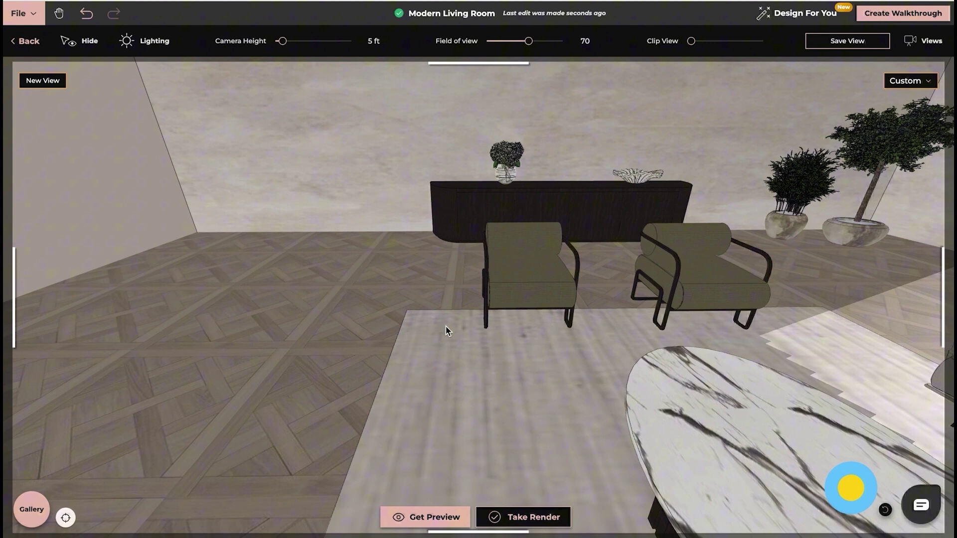
{"action": "left_click", "coordinate": [930, 46]}
{"action": "left_click", "coordinate": [832, 199]}
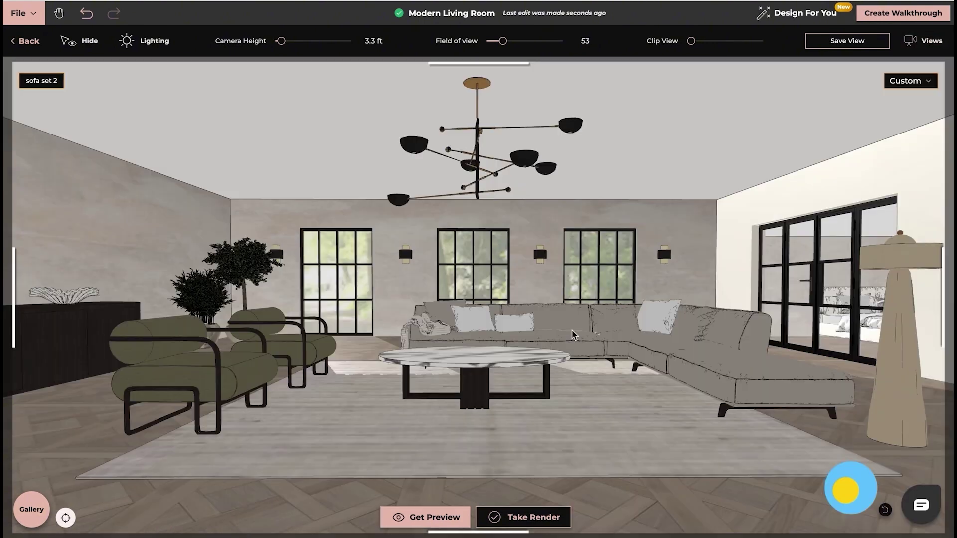
Open the product lighting settings and turn on Overall Product Lighting.
{"action": "left_click", "coordinate": [148, 45]}
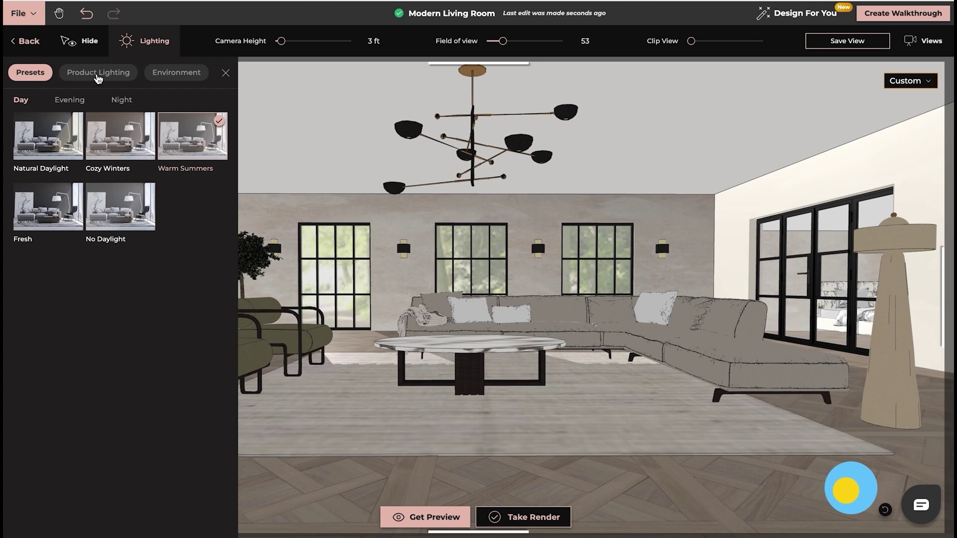
{"action": "left_click", "coordinate": [99, 76]}
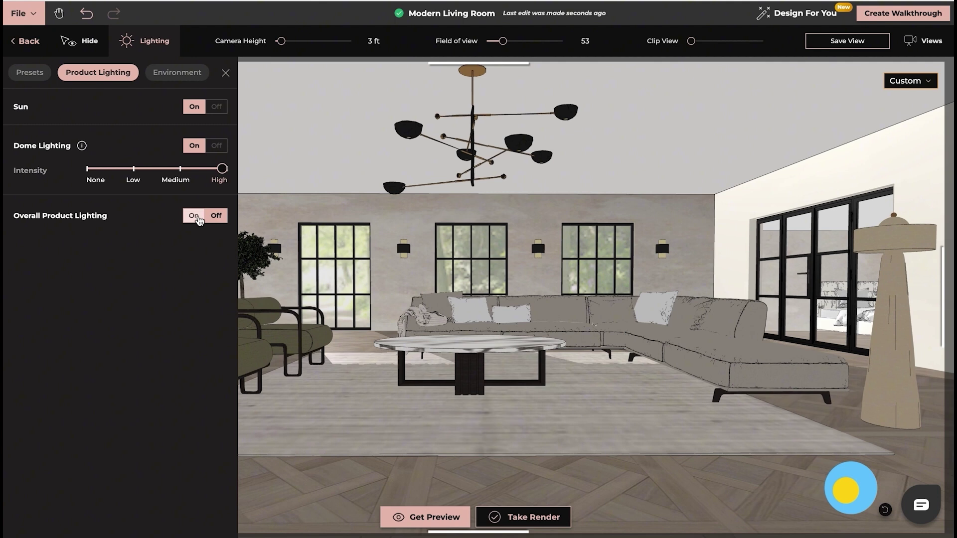
{"action": "left_click", "coordinate": [194, 217]}
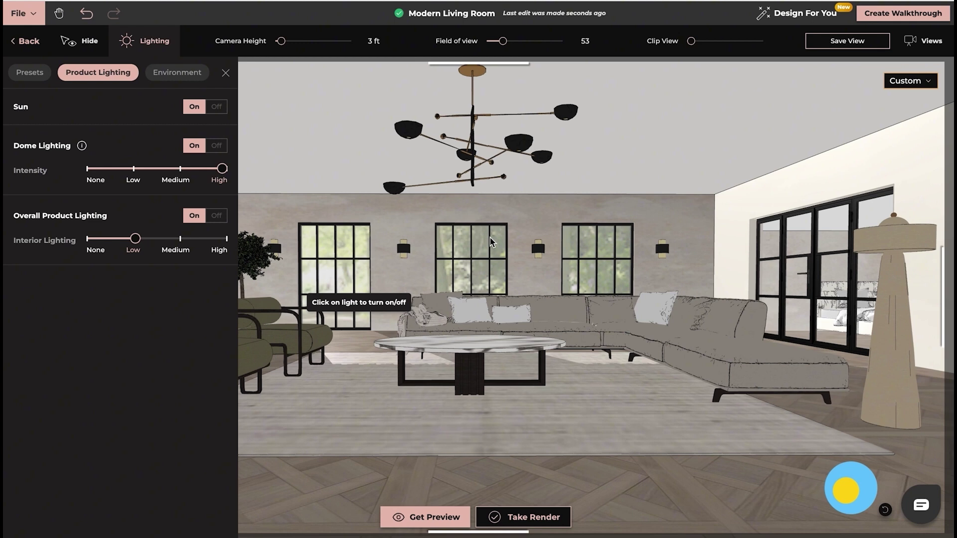
Add the four wall sconces on the window wall and the ceiling chandelier as individually controlled lights.
{"action": "left_click", "coordinate": [403, 249]}
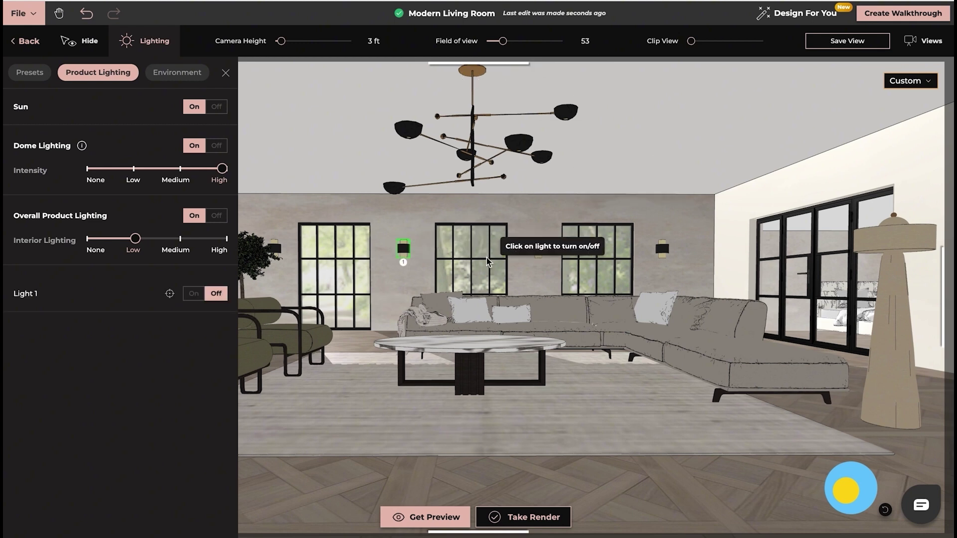
{"action": "left_click", "coordinate": [538, 250]}
{"action": "left_click", "coordinate": [664, 249]}
{"action": "left_click_drag", "start_coordinate": [491, 272], "coordinate": [324, 254]}
{"action": "left_click", "coordinate": [318, 247]}
{"action": "left_click", "coordinate": [554, 161]}
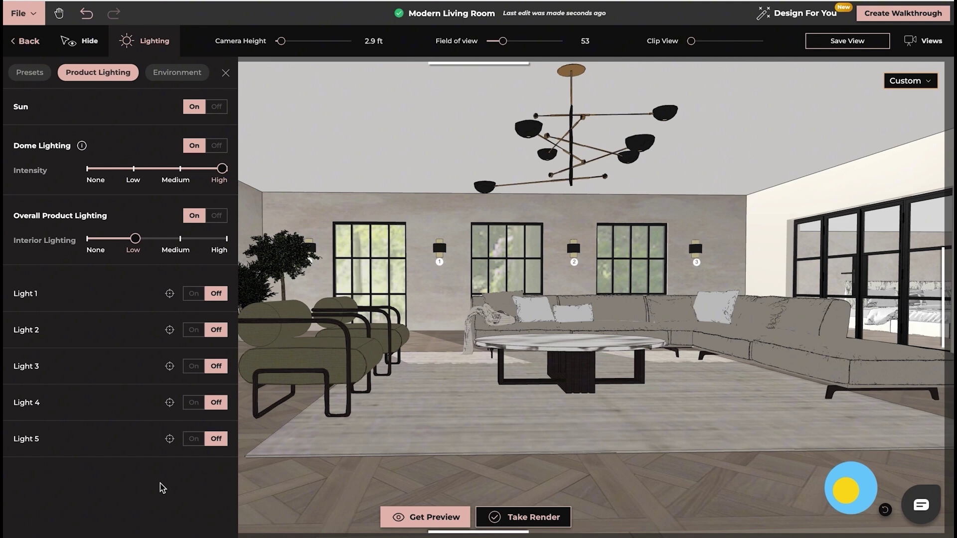
Switch on Light 1, Light 2 and Light 3, and locate Light 1 in the room.
{"action": "left_click", "coordinate": [194, 294]}
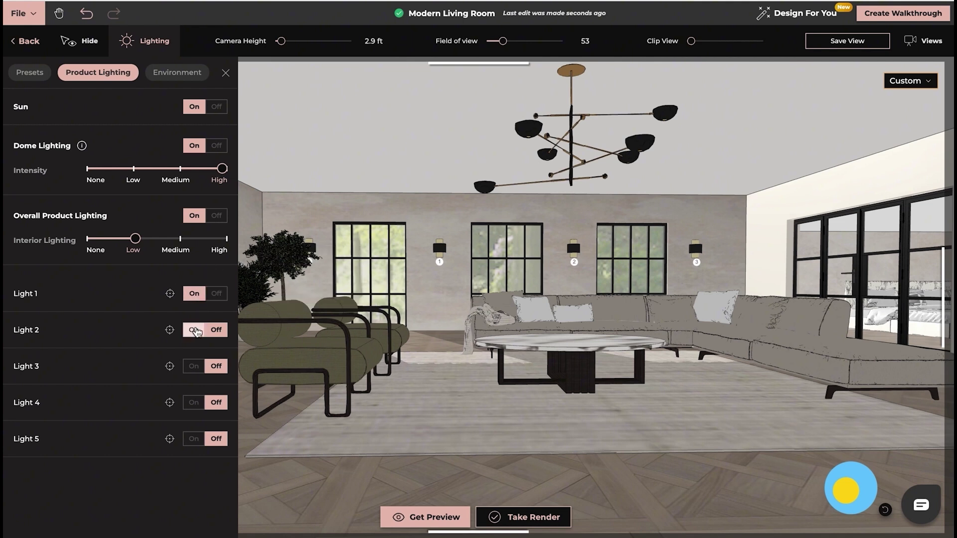
{"action": "left_click", "coordinate": [195, 330]}
{"action": "left_click", "coordinate": [194, 366]}
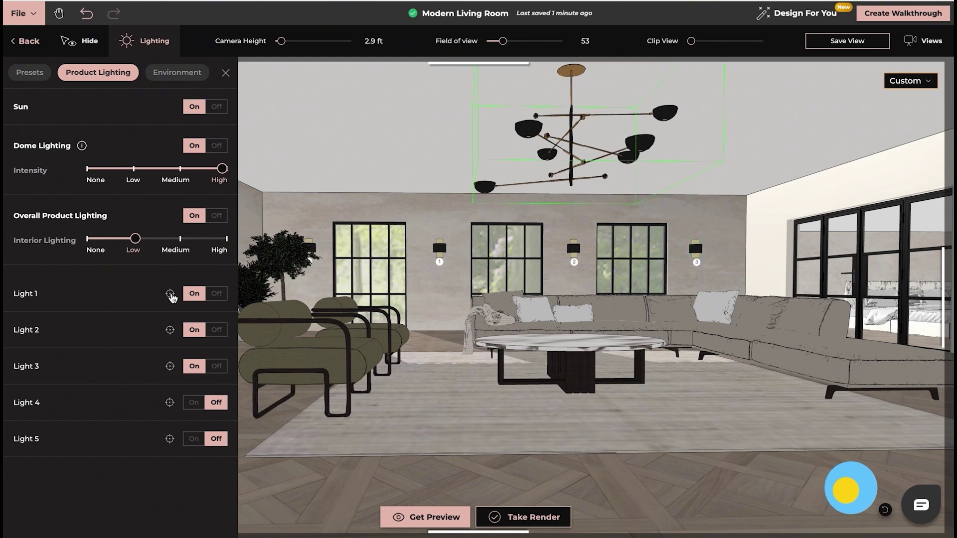
{"action": "left_click", "coordinate": [170, 295]}
Turn off Overall Product Lighting and close the lighting settings.
{"action": "left_click", "coordinate": [215, 218]}
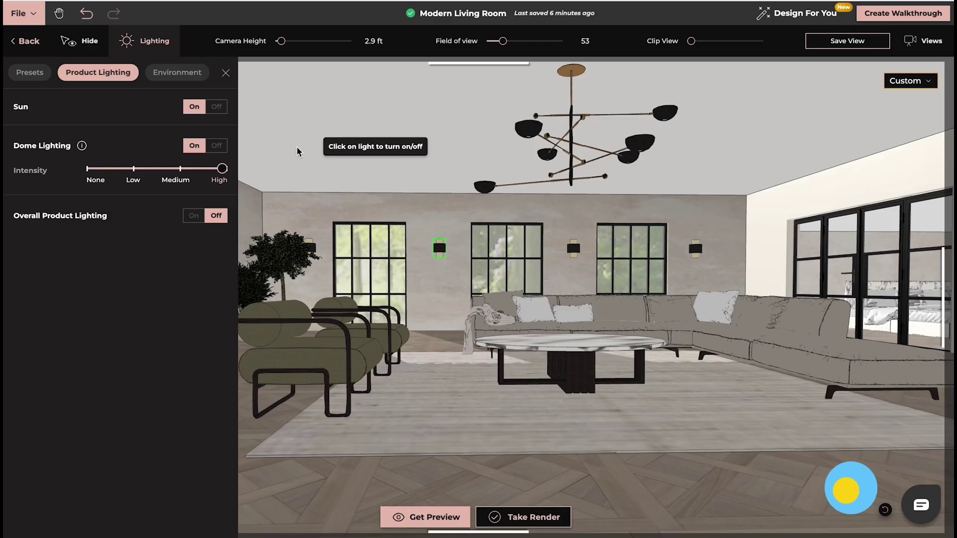
{"action": "left_click", "coordinate": [226, 76]}
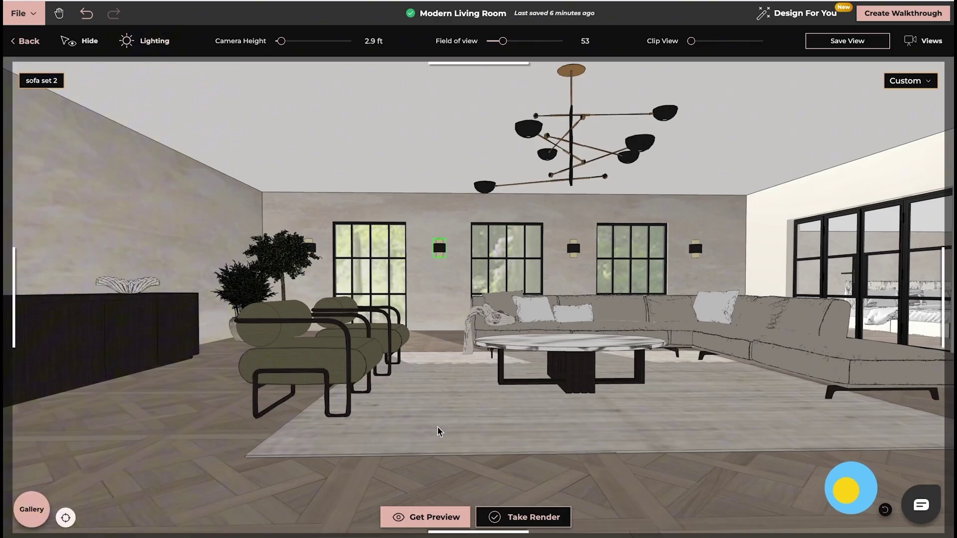